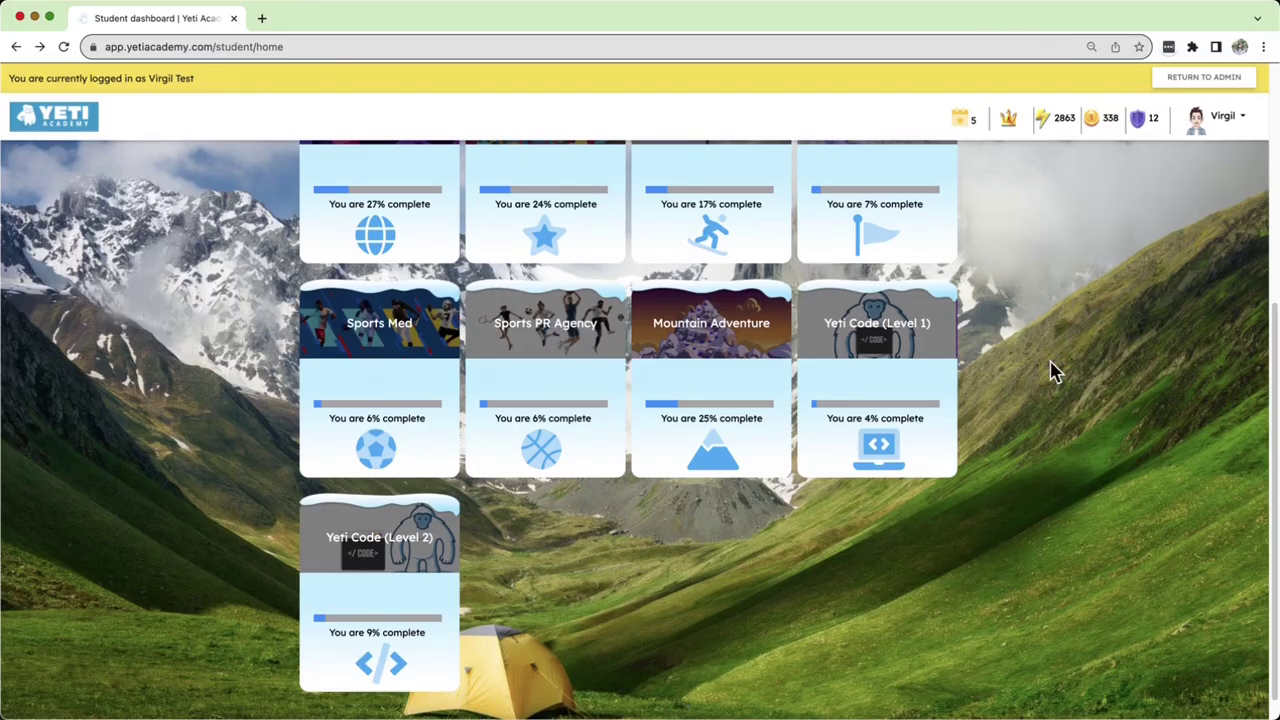
{"action": "scroll", "coordinate": [1150, 400], "scroll_direction": "up", "scroll_amount": 4}
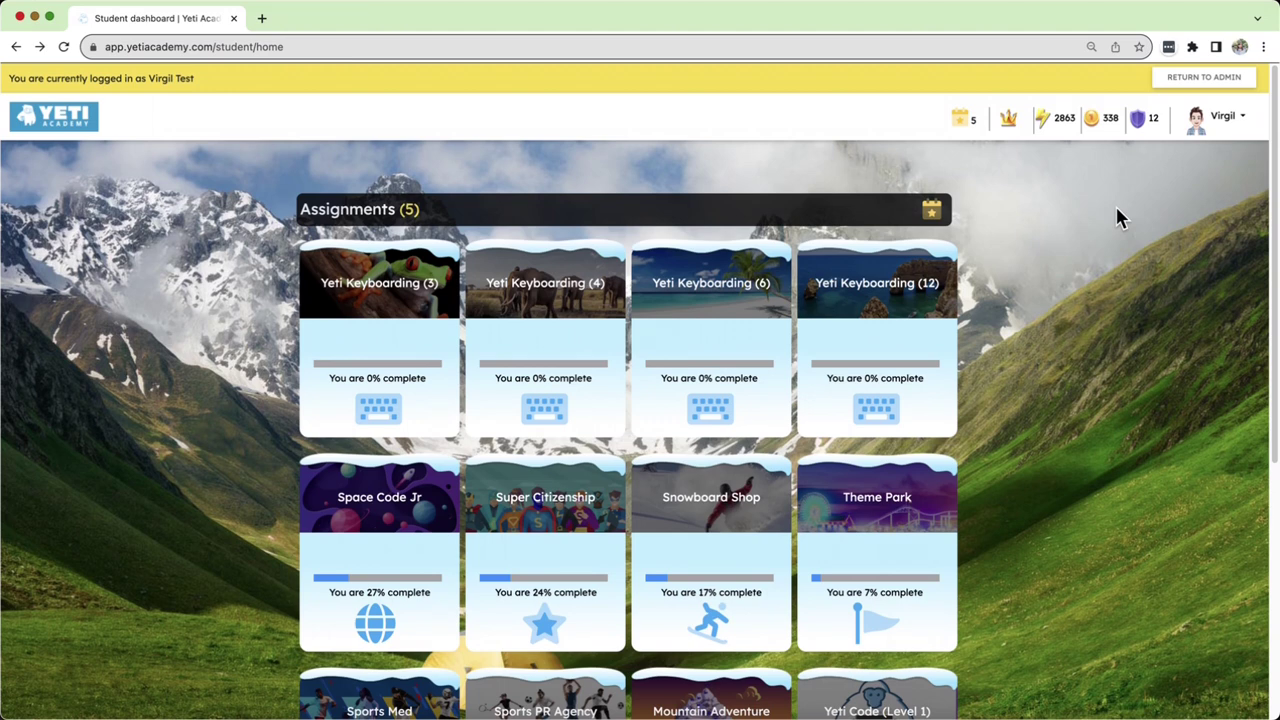
{"action": "scroll", "coordinate": [1117, 218], "scroll_direction": "down", "scroll_amount": 5}
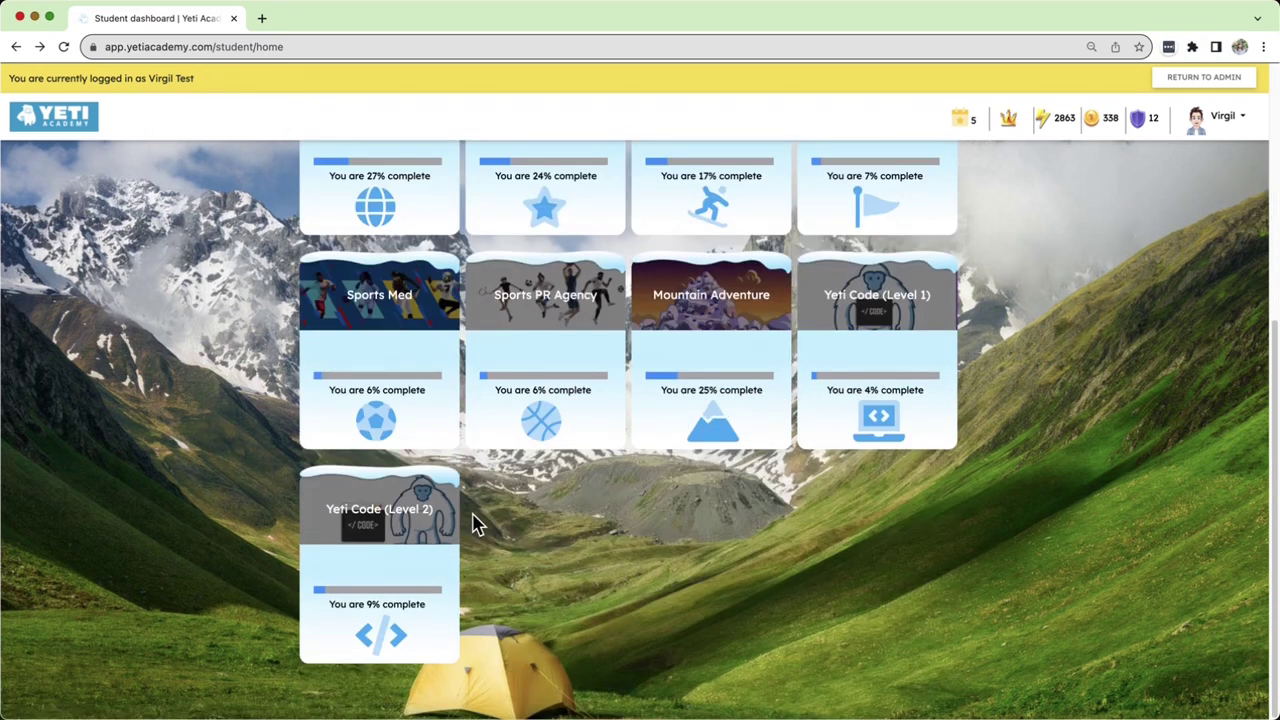
Start Mountain Camp level 1 in the Yeti Code (Level 1) course
{"action": "left_click", "coordinate": [905, 378]}
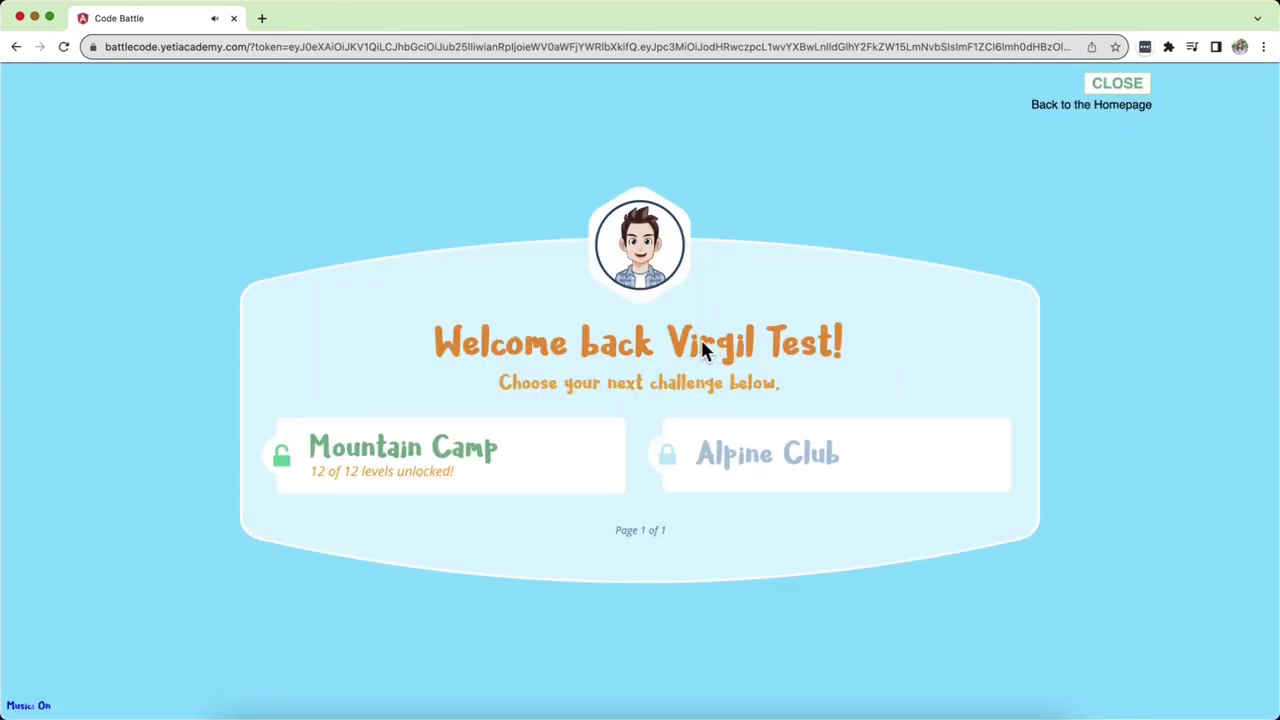
{"action": "left_click", "coordinate": [526, 452]}
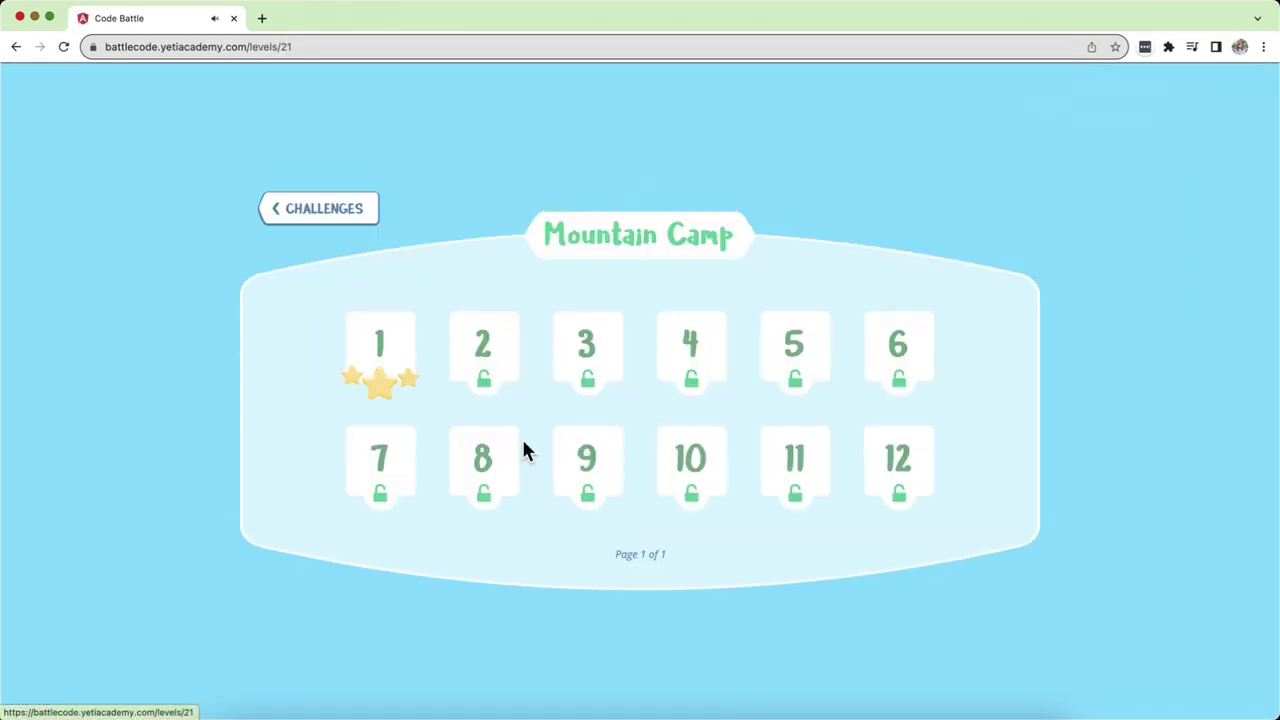
{"action": "left_click", "coordinate": [401, 372]}
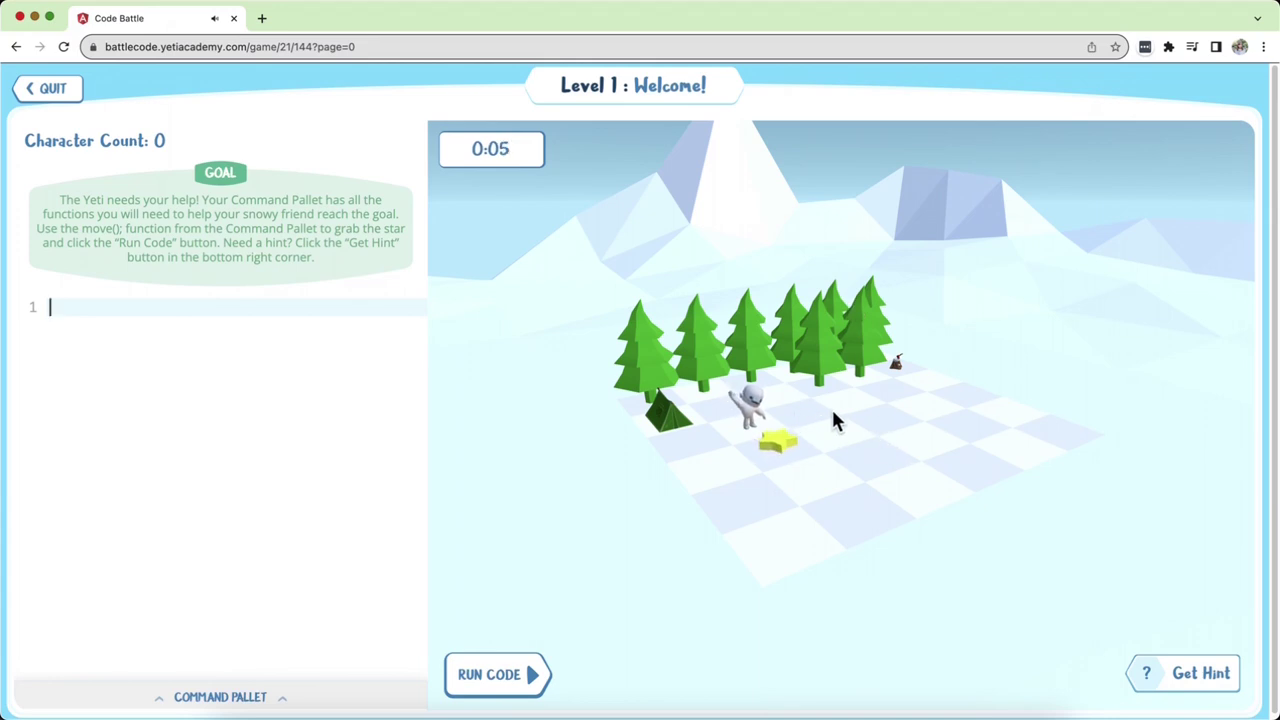
Solve the level with the single command move(); to earn three stars
{"action": "mouse_move", "coordinate": [910, 415]}
{"action": "left_mouse_down"}
{"action": "mouse_move", "coordinate": [906, 477]}
{"action": "mouse_move", "coordinate": [738, 452]}
{"action": "left_mouse_up"}
{"action": "mouse_move", "coordinate": [788, 390]}
{"action": "left_mouse_down"}
{"action": "mouse_move", "coordinate": [961, 466]}
{"action": "mouse_move", "coordinate": [987, 408]}
{"action": "left_mouse_up"}
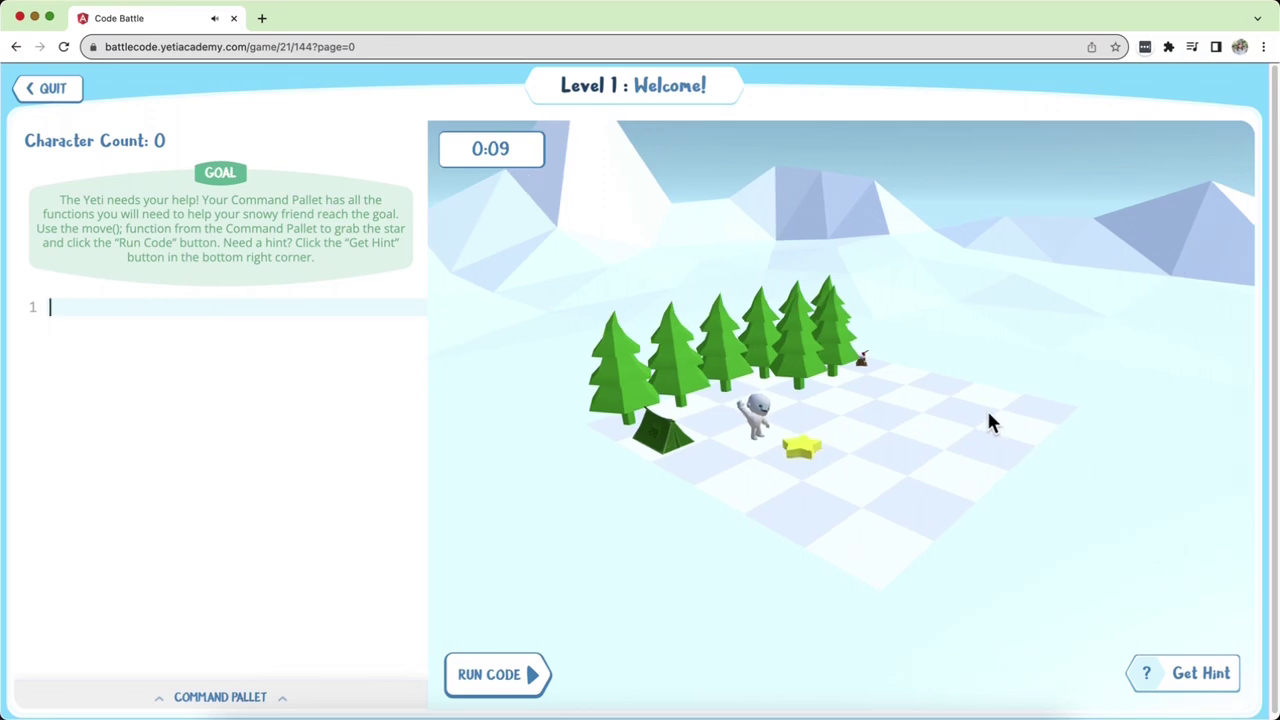
{"action": "type", "text": "move("}
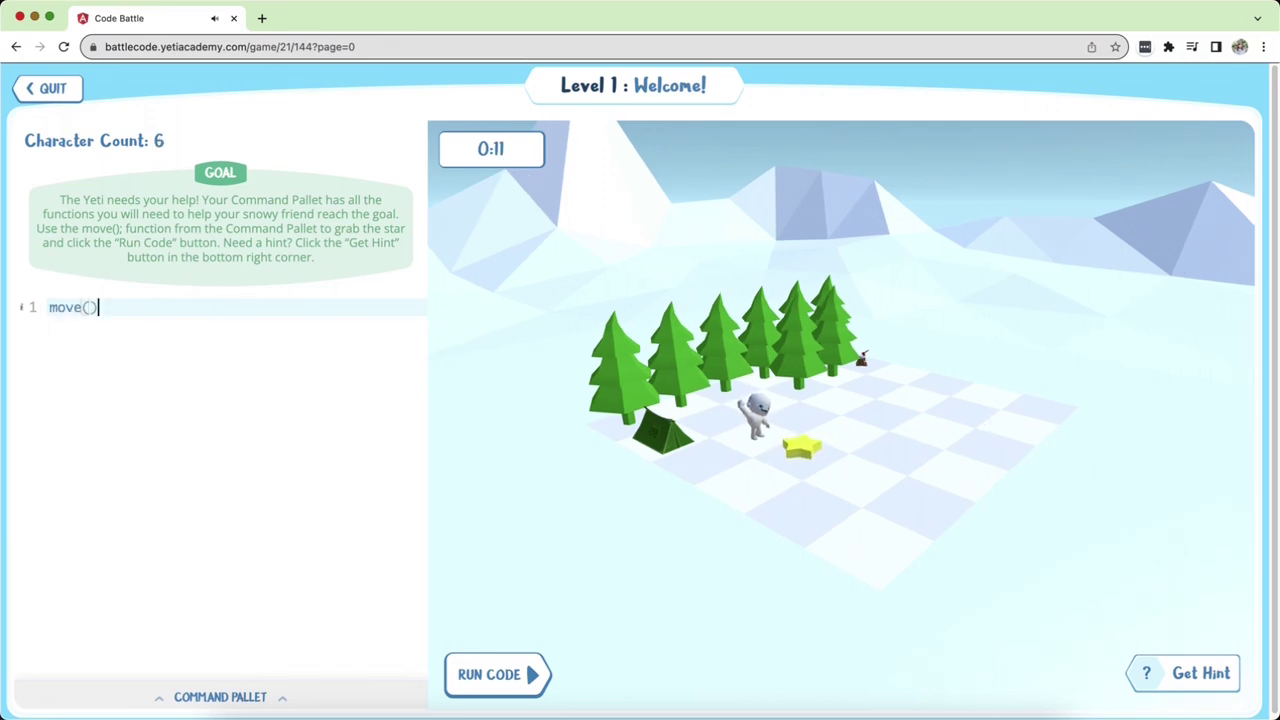
{"action": "type", "text": ";"}
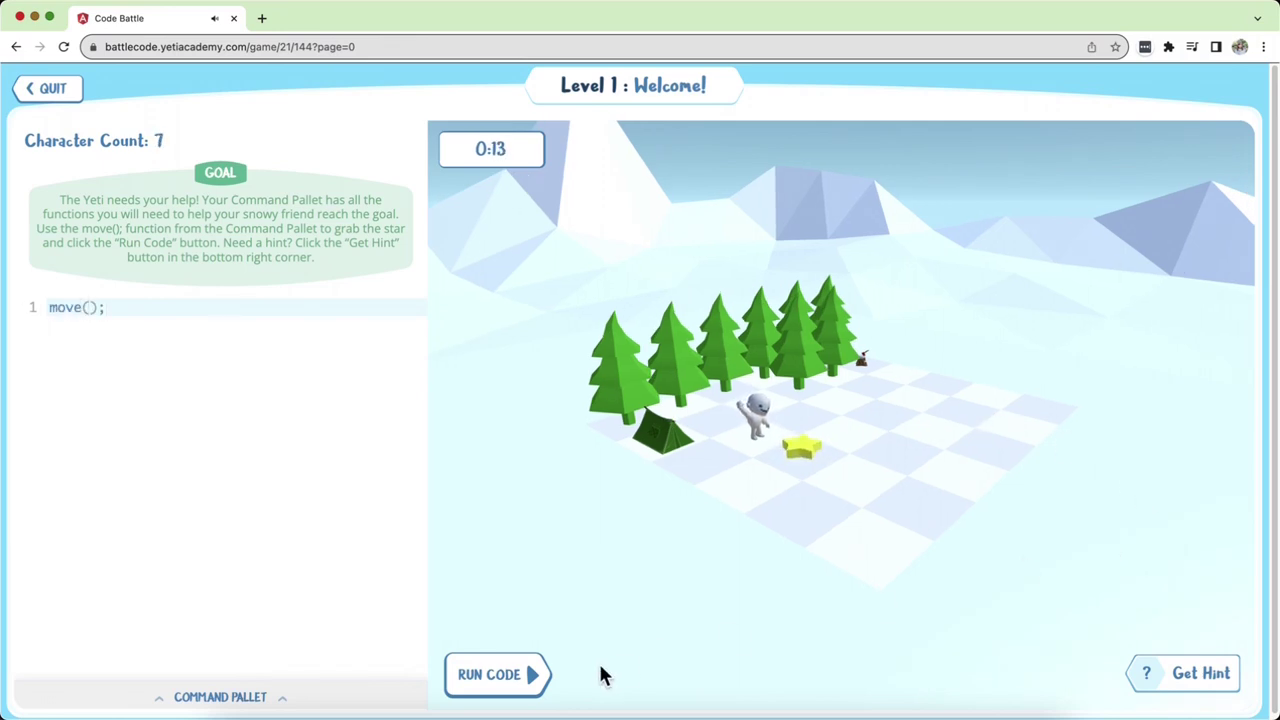
{"action": "left_click", "coordinate": [528, 682]}
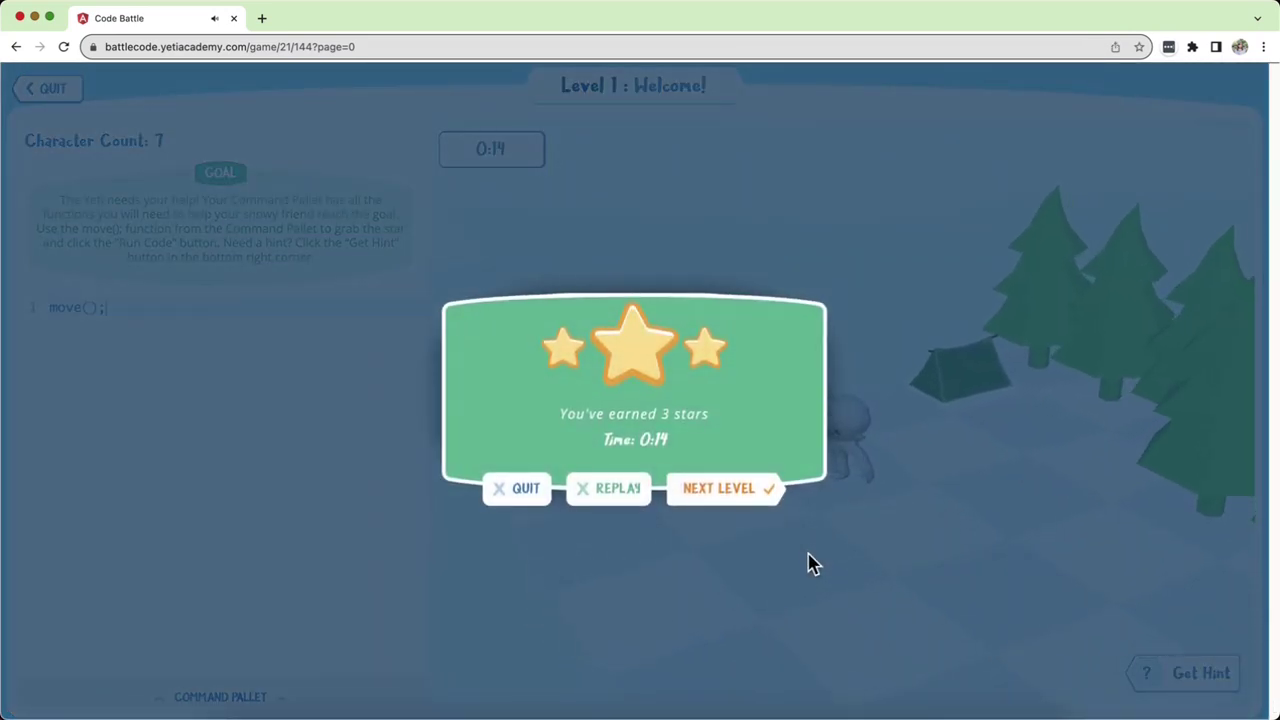
Close the Code Battle game and show the Dashboard with December key metrics
{"action": "left_click", "coordinate": [527, 492]}
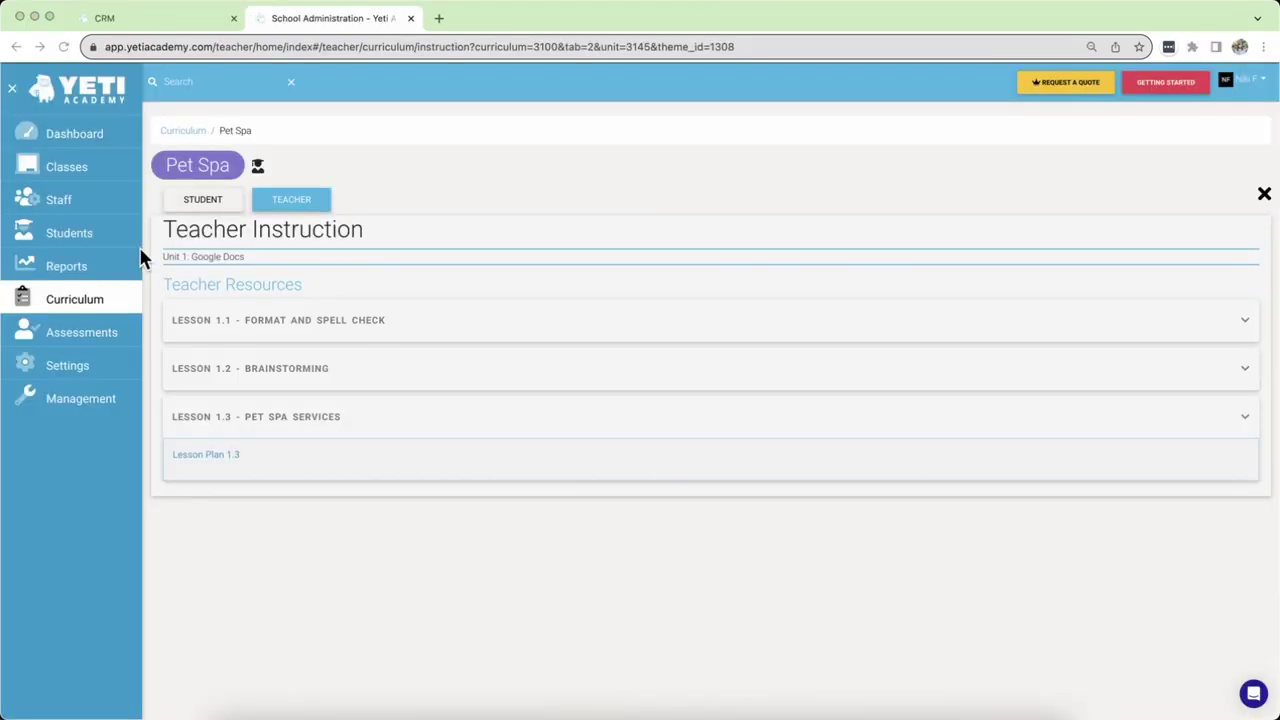
{"action": "left_click", "coordinate": [70, 140]}
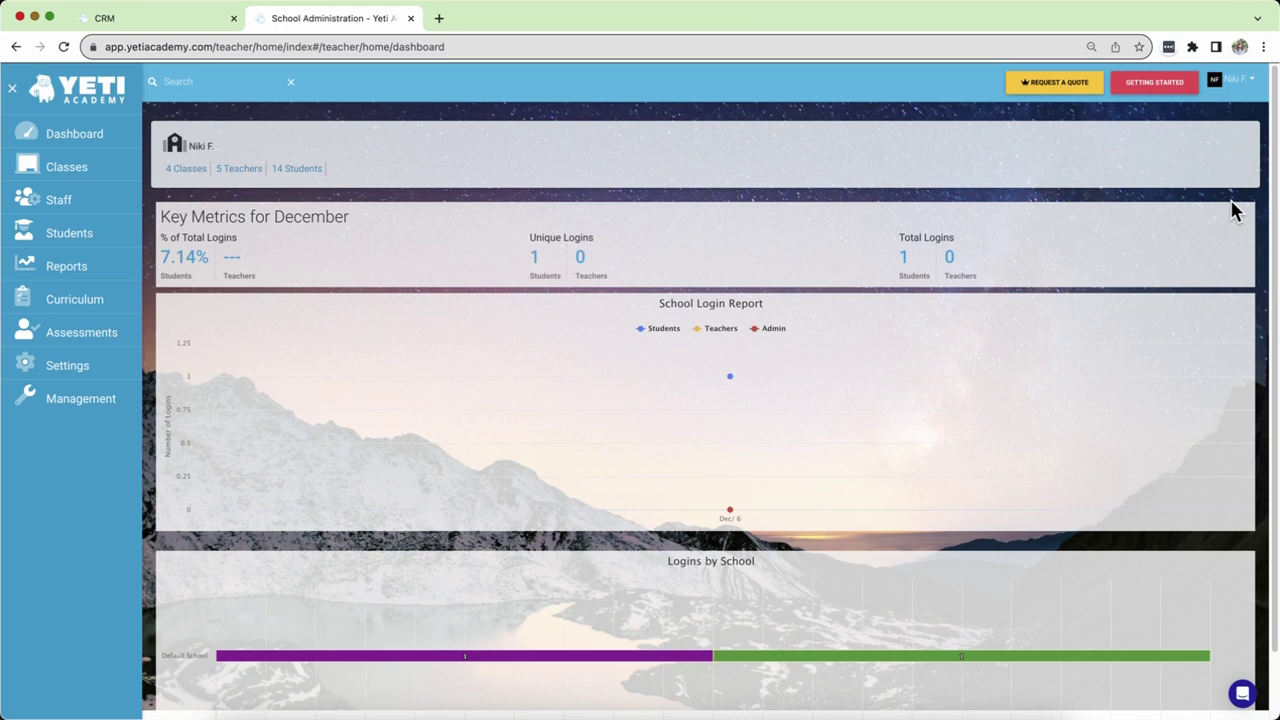
In Curriculum Editor, expand the Code, Computational Thinking, Digital Citizenship and Digital Literacy course sections
{"action": "left_click", "coordinate": [100, 308]}
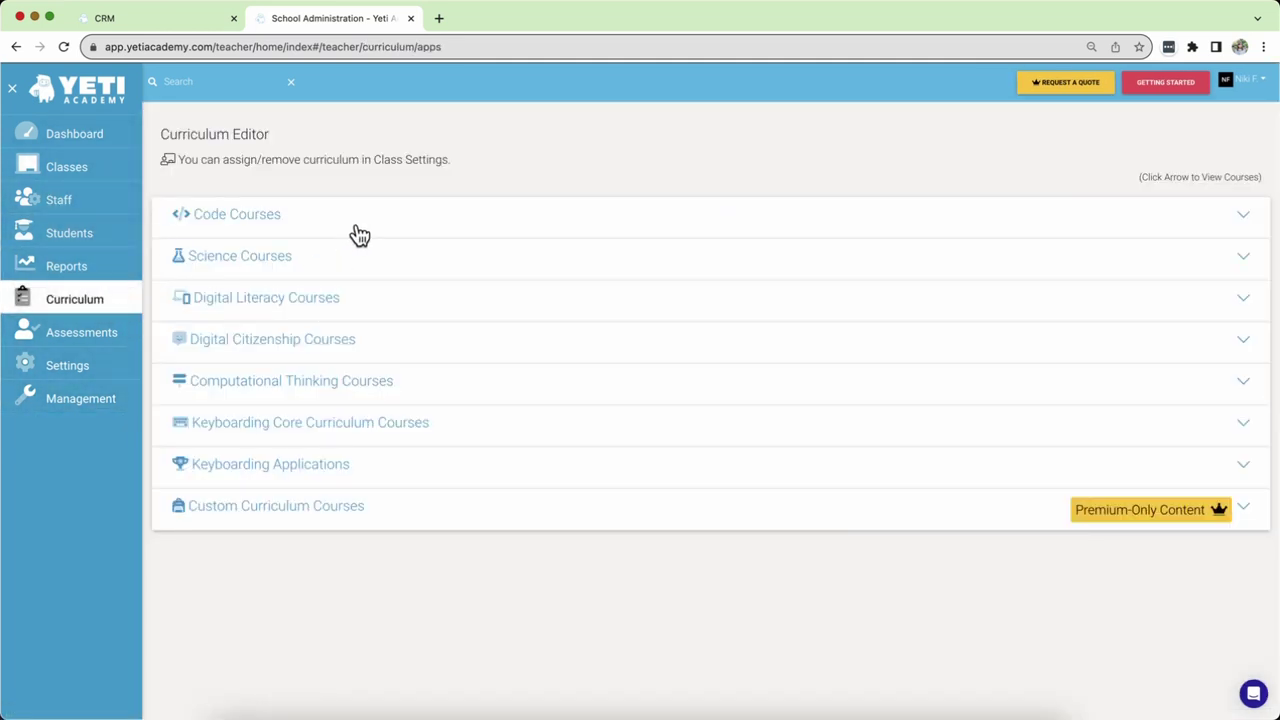
{"action": "left_click", "coordinate": [421, 225]}
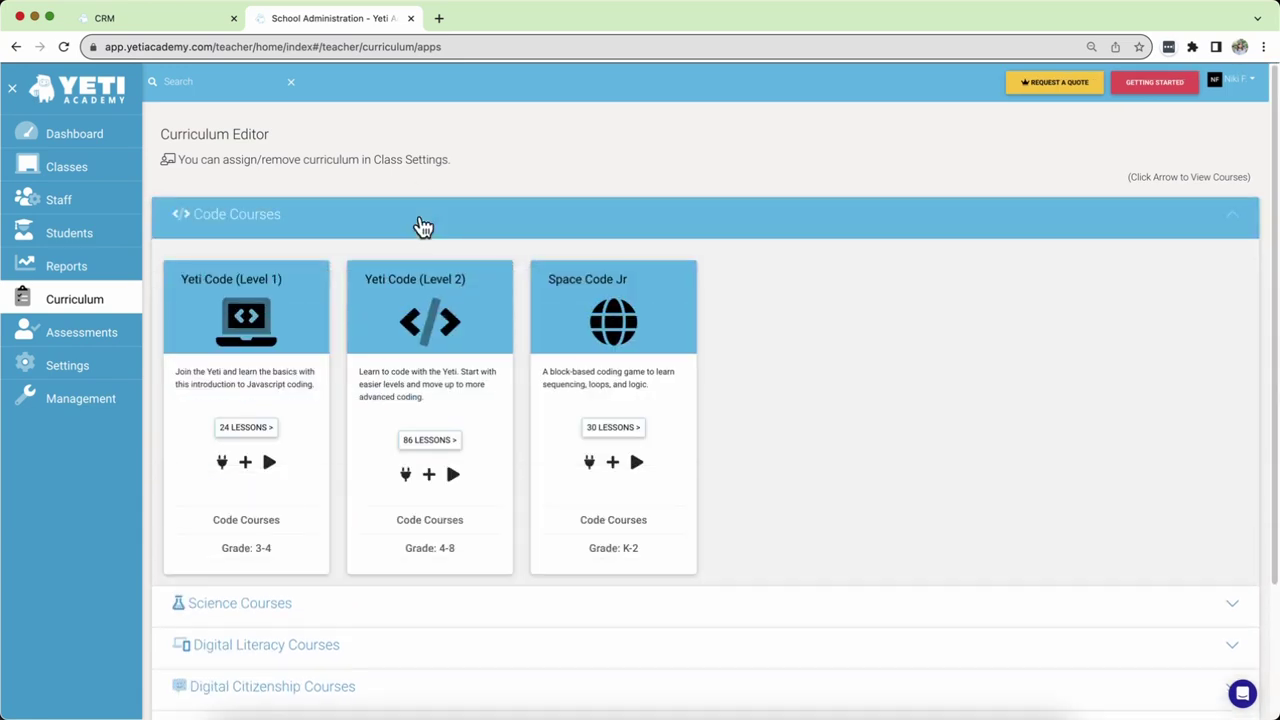
{"action": "scroll", "coordinate": [583, 349], "scroll_direction": "down", "scroll_amount": 2}
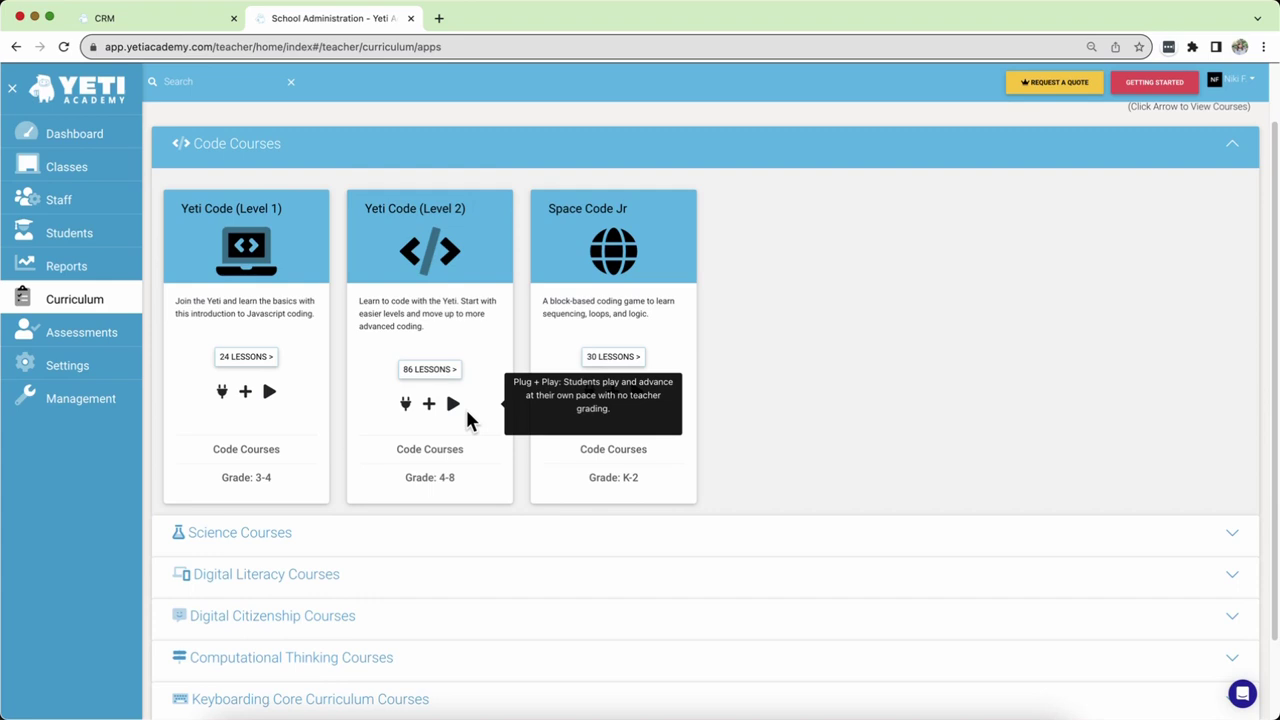
{"action": "scroll", "coordinate": [466, 408], "scroll_direction": "down", "scroll_amount": 1}
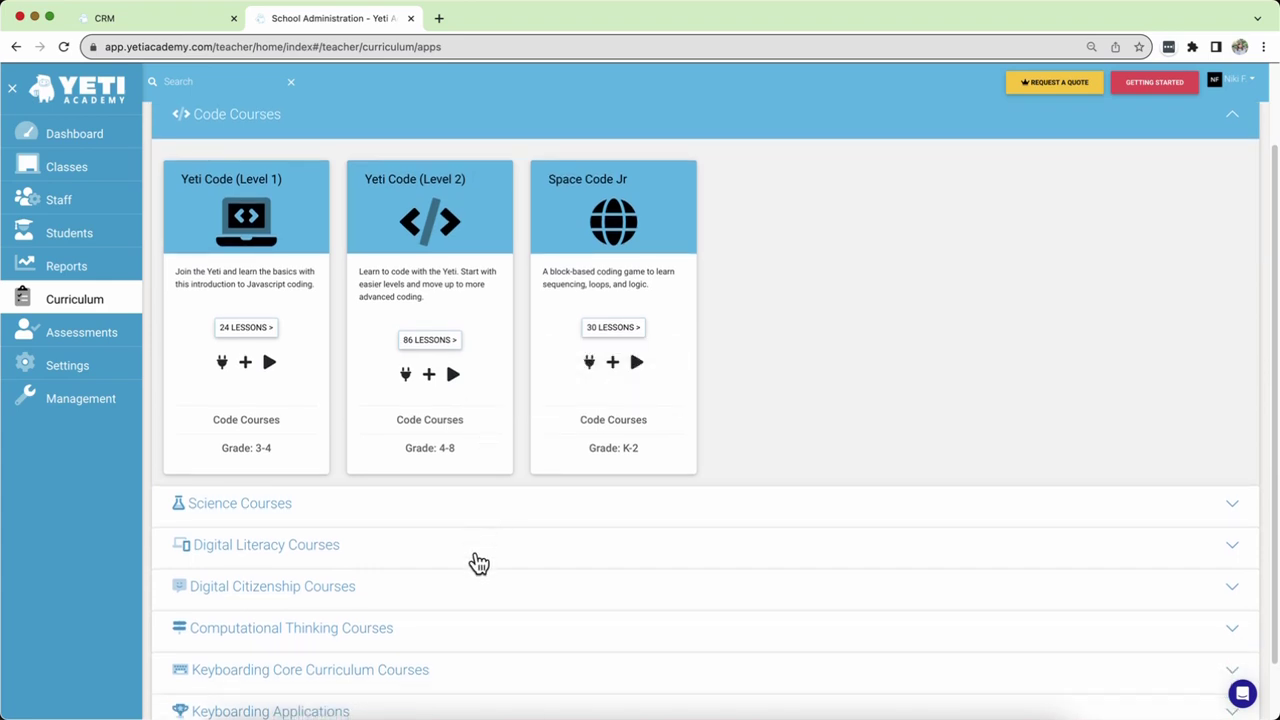
{"action": "left_click", "coordinate": [478, 563]}
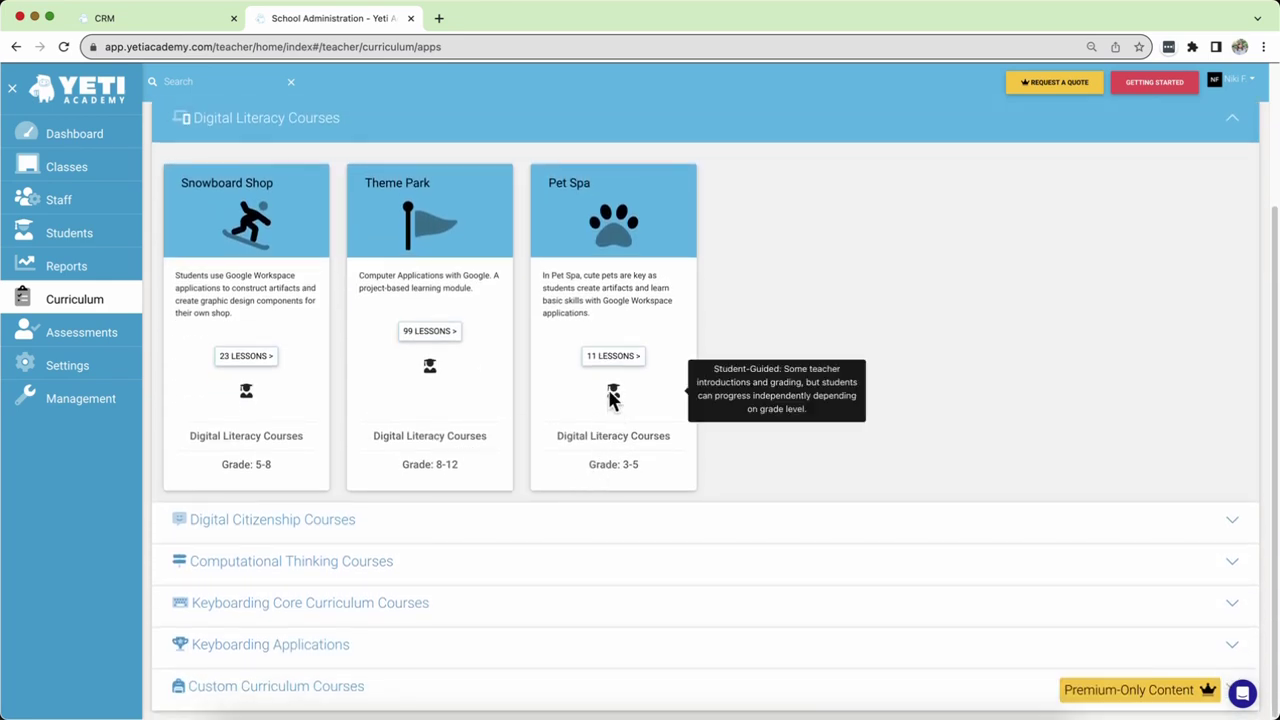
{"action": "left_click", "coordinate": [551, 563]}
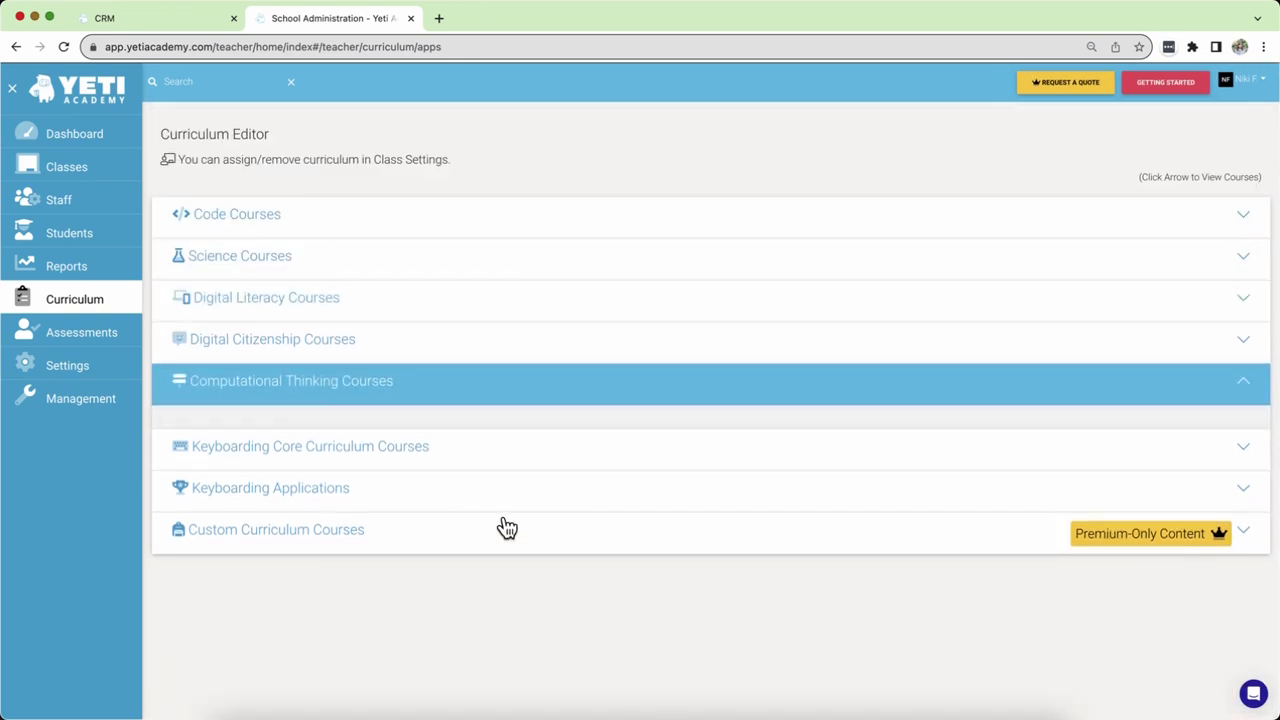
{"action": "left_click", "coordinate": [506, 527]}
{"action": "left_click", "coordinate": [484, 345]}
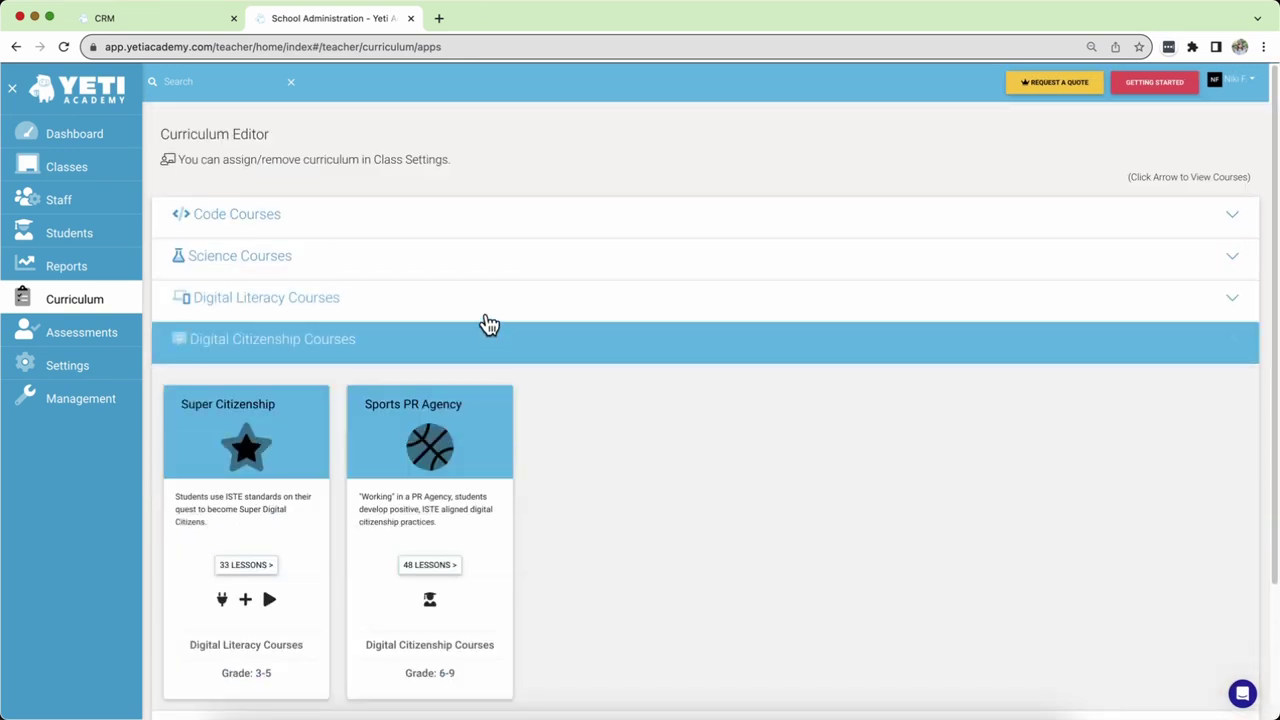
{"action": "left_click", "coordinate": [486, 316]}
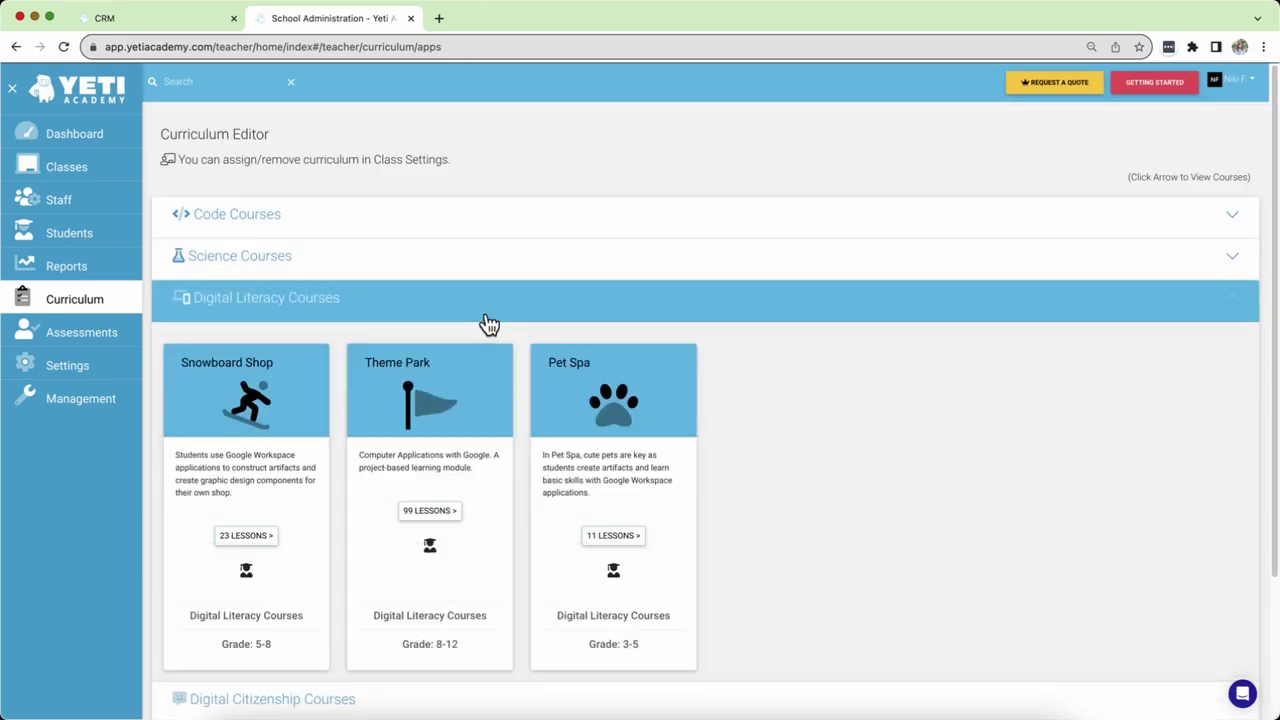
Open Pet Spa's 11 lessons and its Unit 1 Docs page, reviewing the Standards
{"action": "left_click", "coordinate": [638, 540]}
{"action": "mouse_move", "coordinate": [212, 270]}
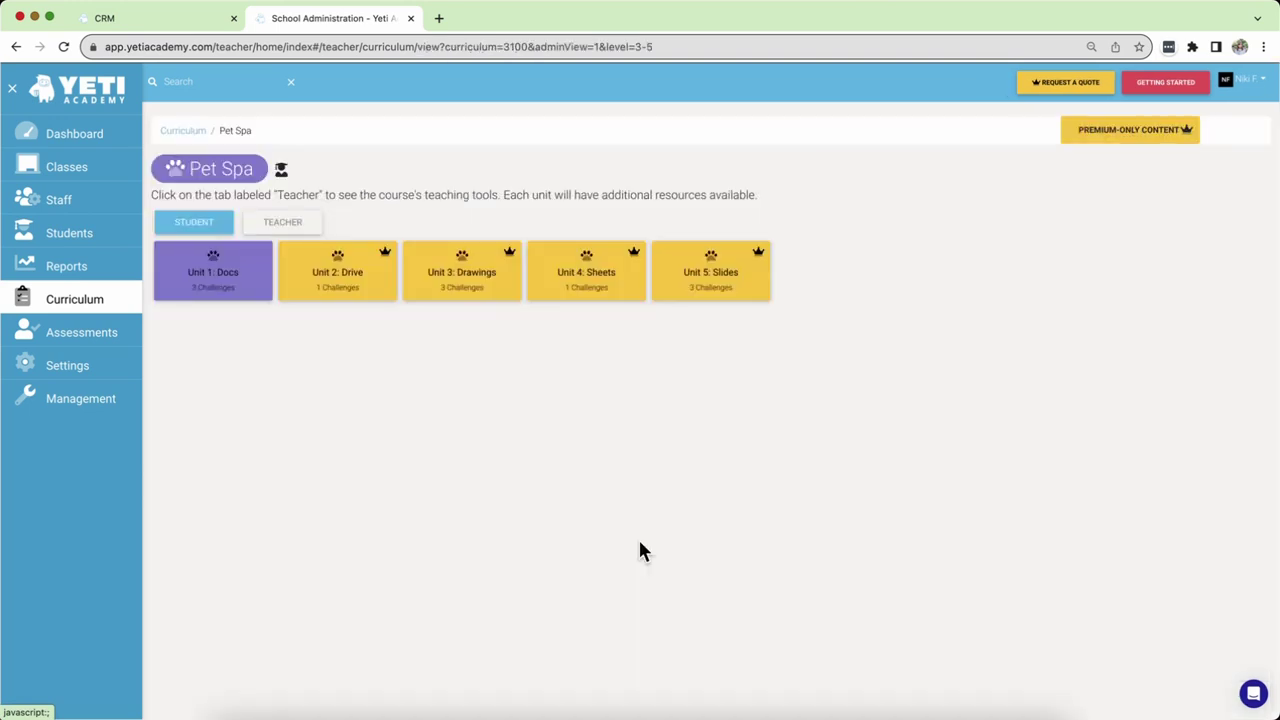
{"action": "left_click", "coordinate": [217, 290]}
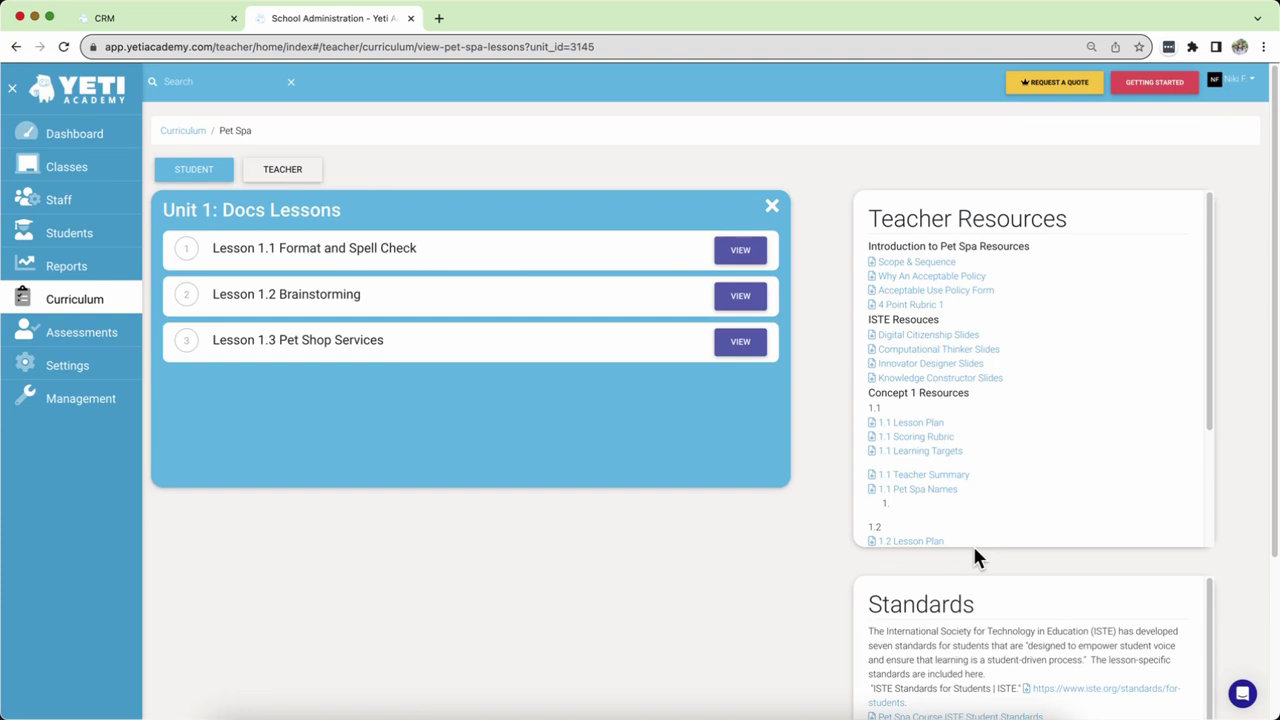
{"action": "scroll", "coordinate": [960, 563], "scroll_direction": "down", "scroll_amount": 1}
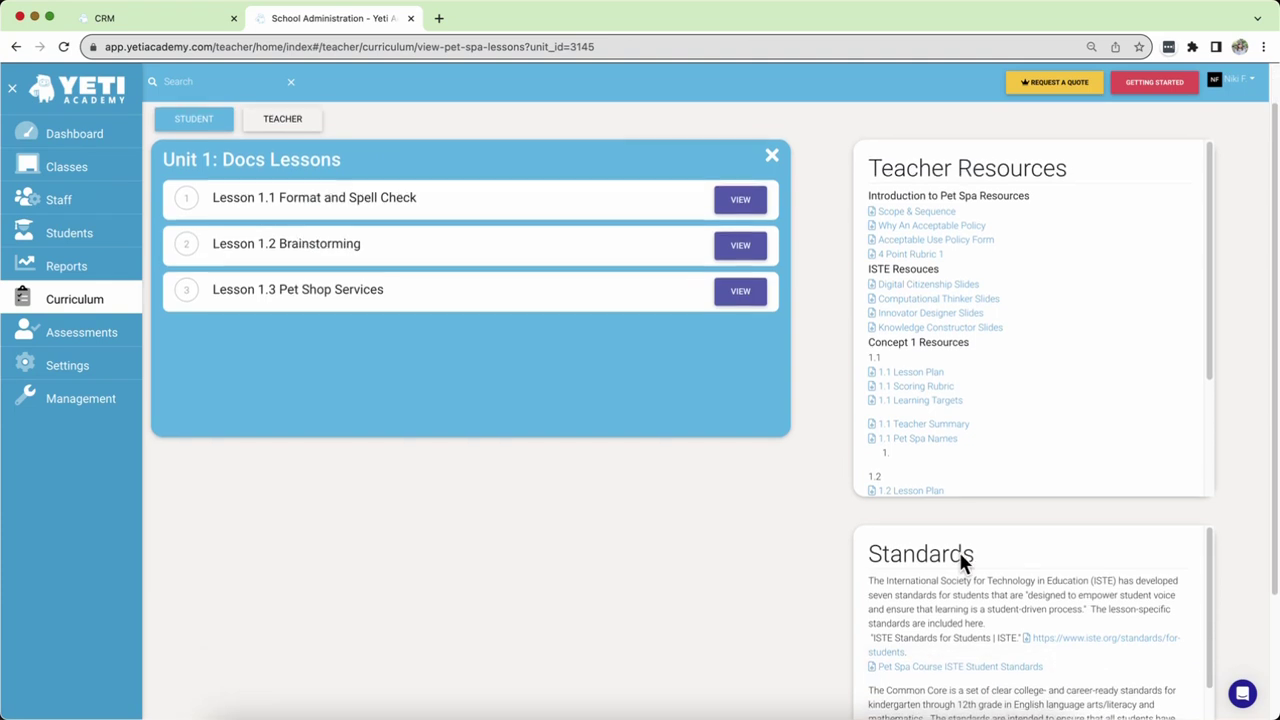
{"action": "scroll", "coordinate": [960, 563], "scroll_direction": "down", "scroll_amount": 4}
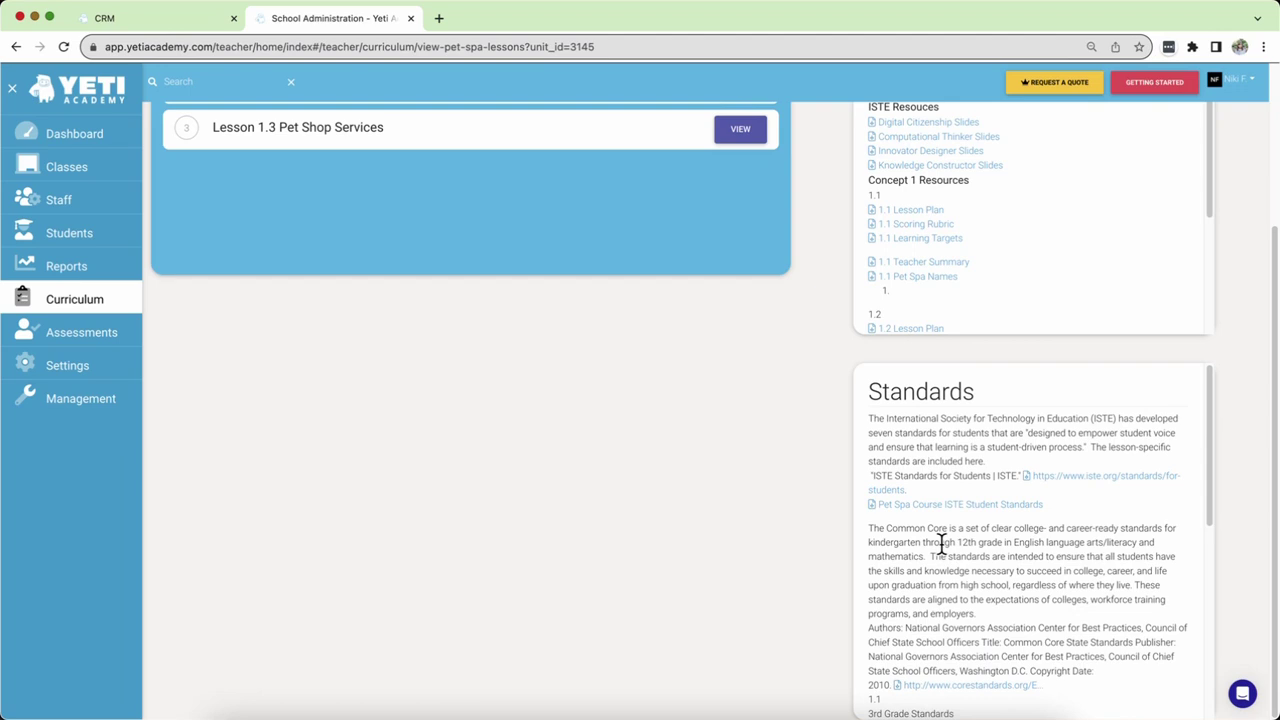
{"action": "scroll", "coordinate": [940, 545], "scroll_direction": "up", "scroll_amount": 5}
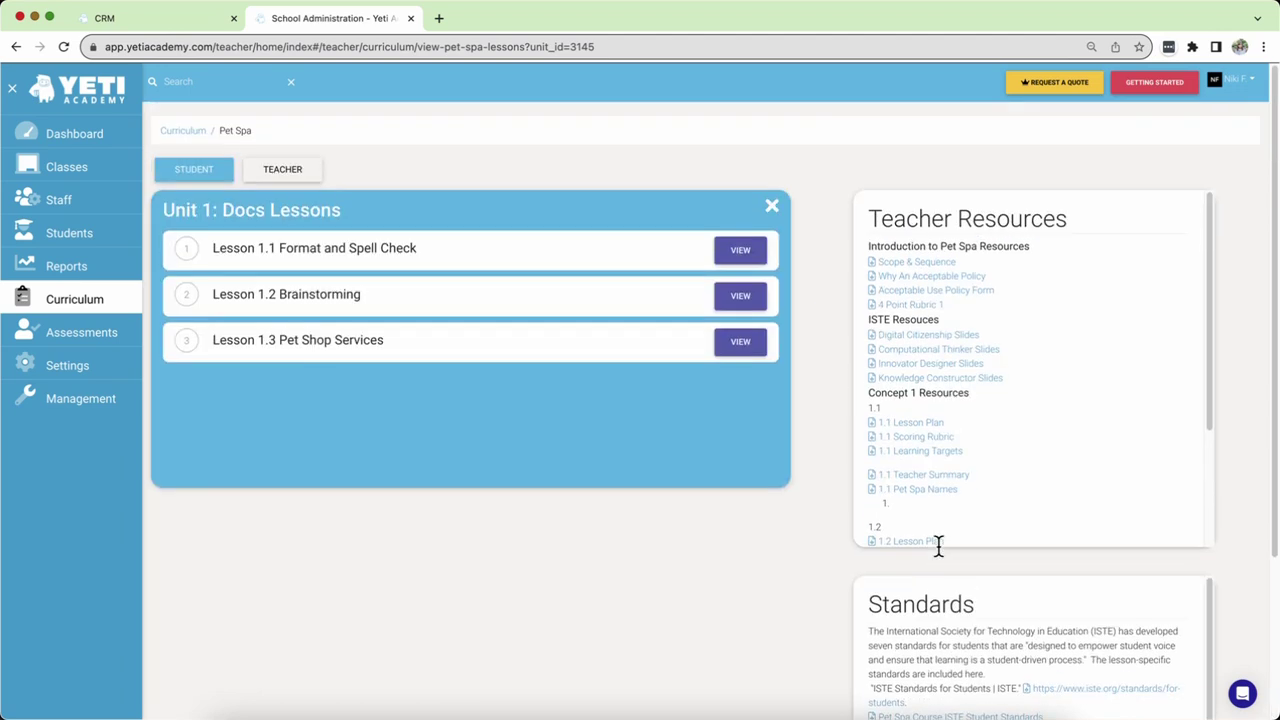
Show the TEACHER tab and expand Lesson 1.1 Format and Spell Check
{"action": "left_click", "coordinate": [264, 180]}
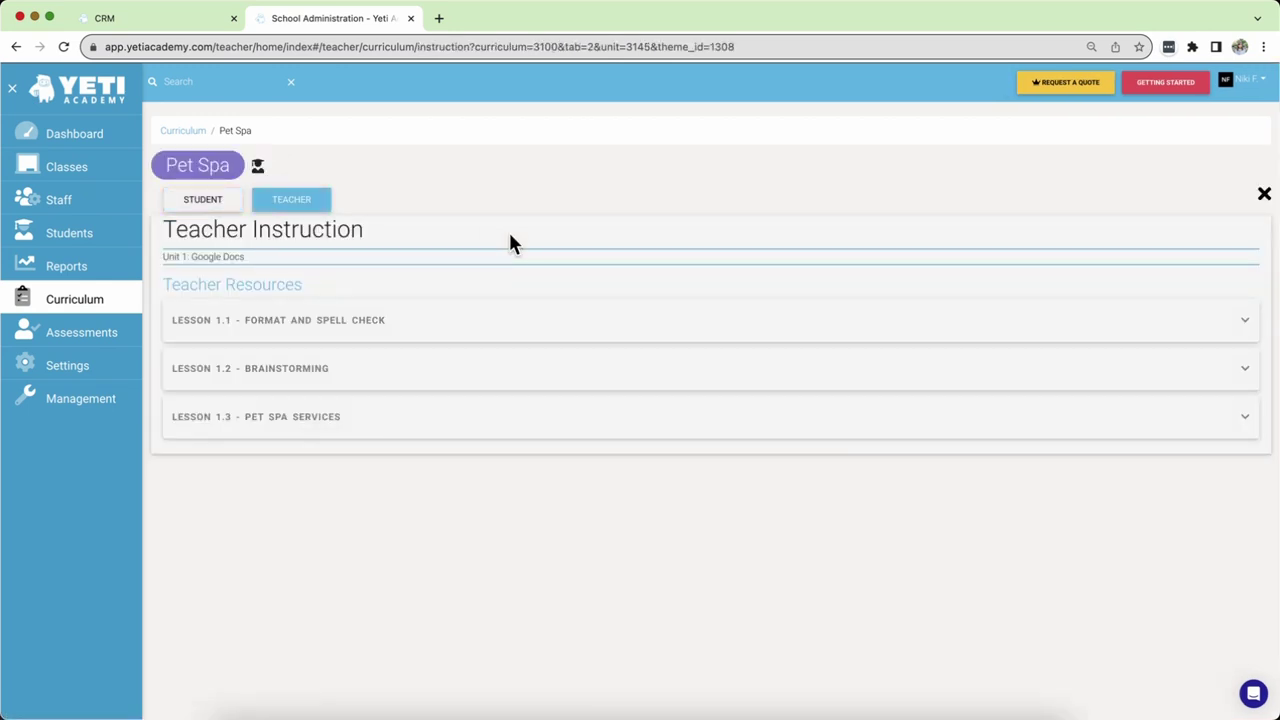
{"action": "left_click", "coordinate": [507, 329]}
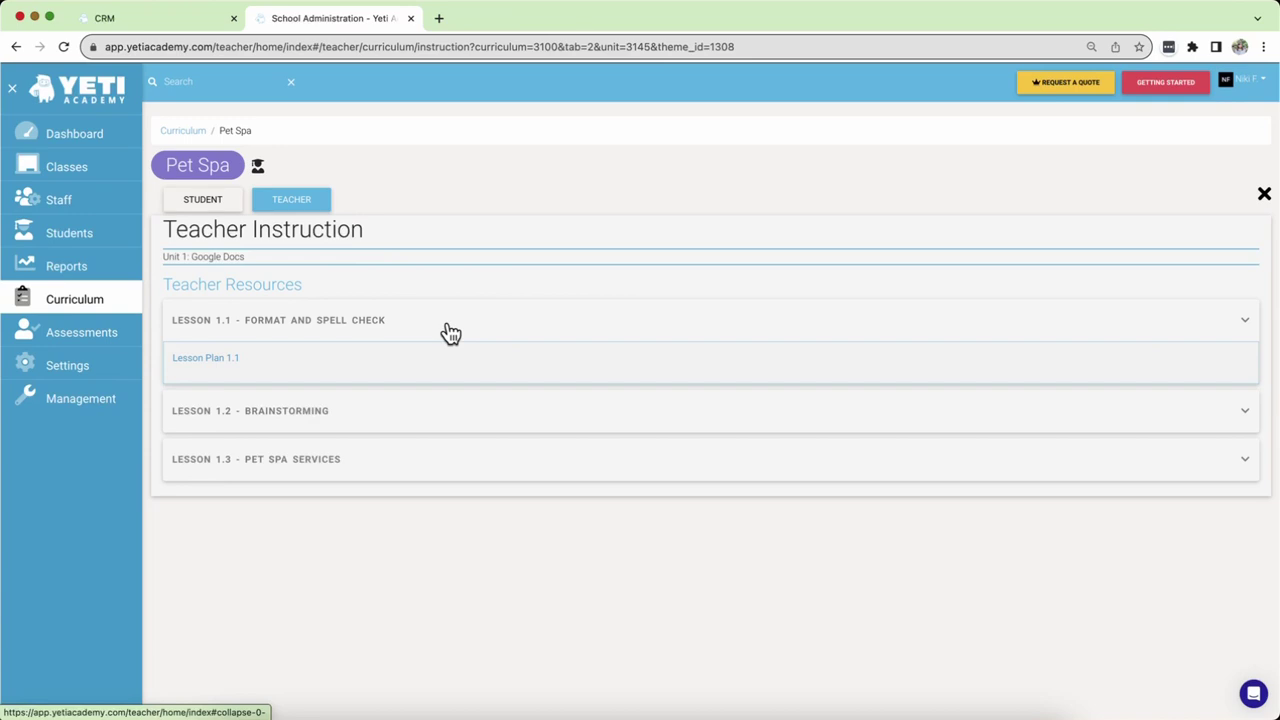
Open the Comp Sci roster from Classes, then the help center in a new tab
{"action": "left_click", "coordinate": [110, 172]}
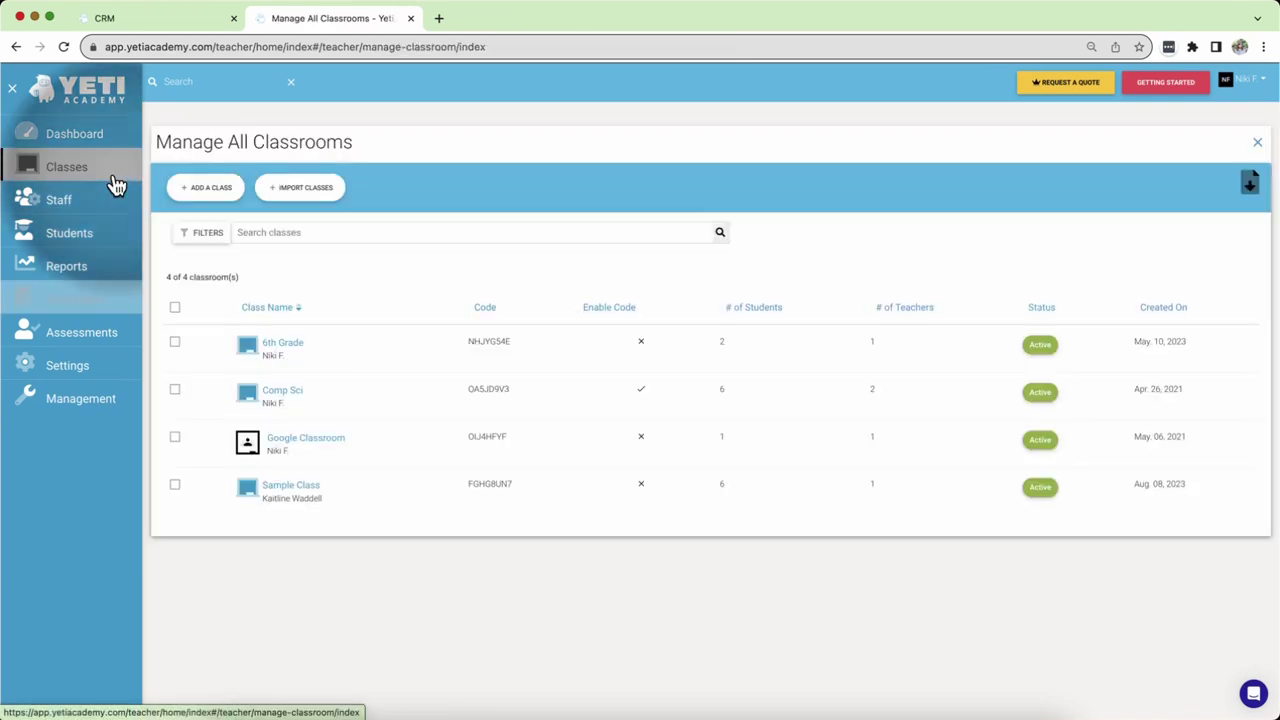
{"action": "left_click", "coordinate": [284, 392]}
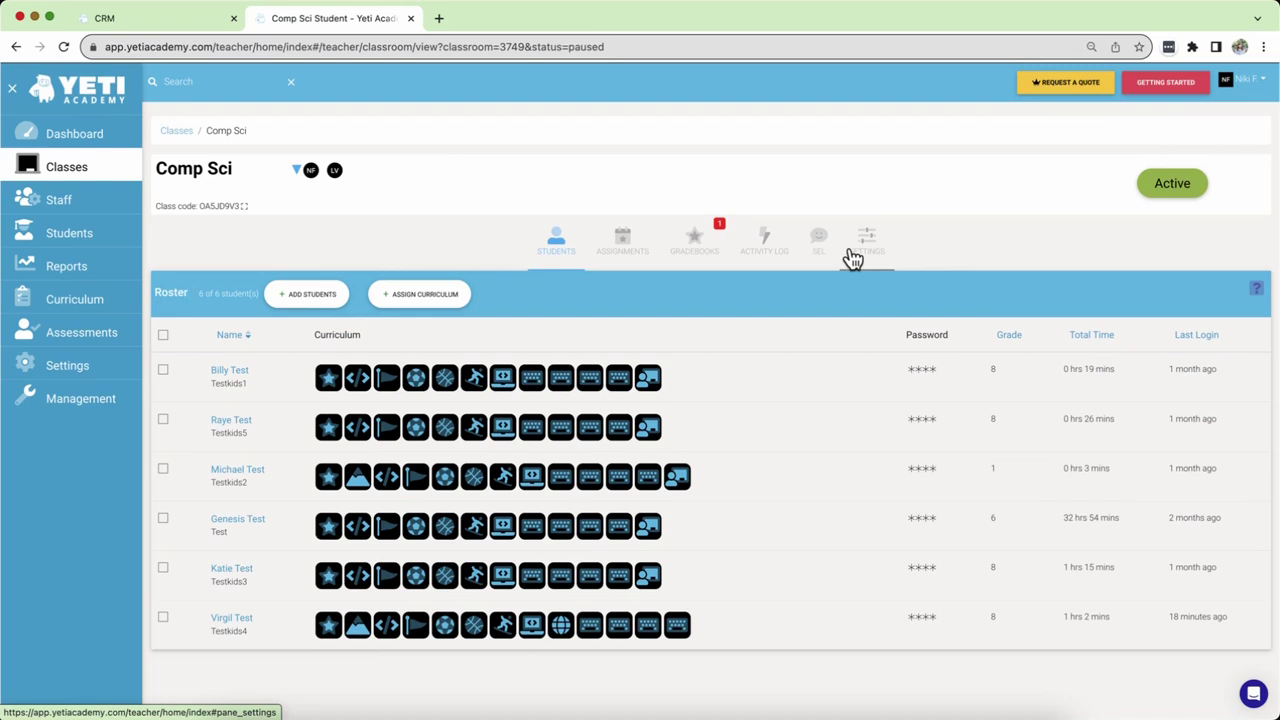
{"action": "left_click", "coordinate": [862, 256]}
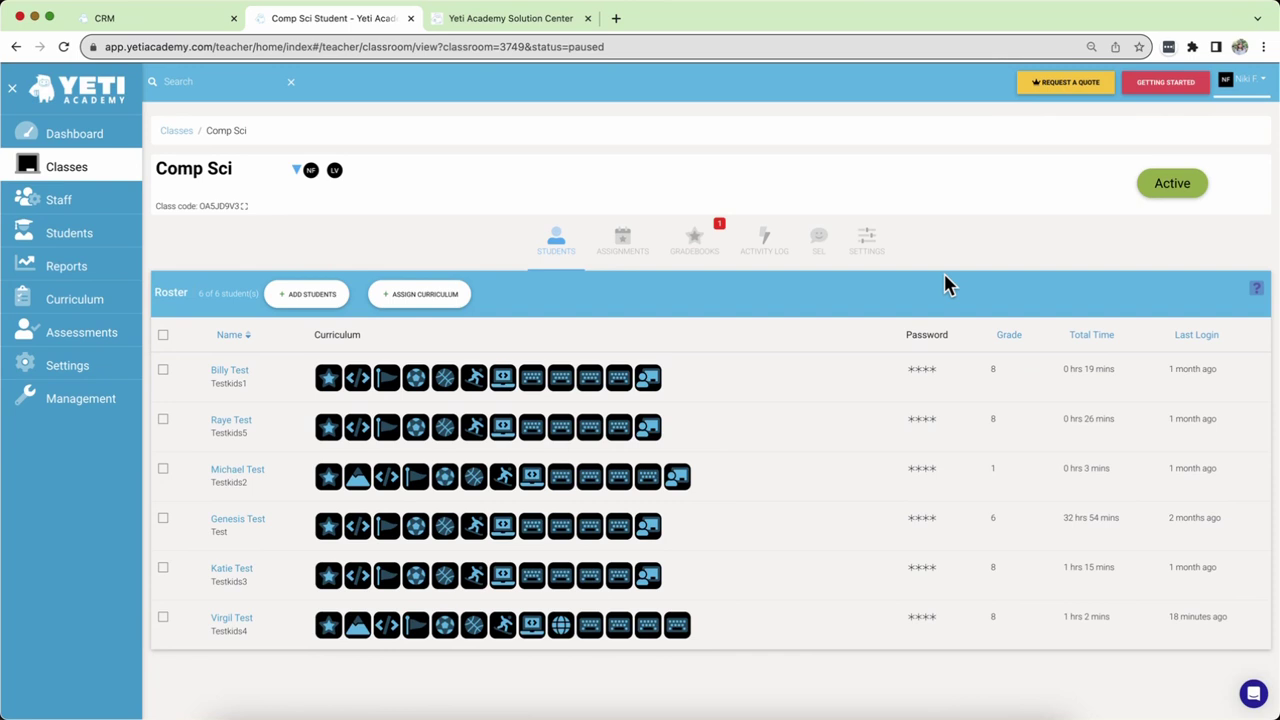
Open Solution Center from the account menu and browse categories down to District Basics
{"action": "left_click", "coordinate": [1245, 79]}
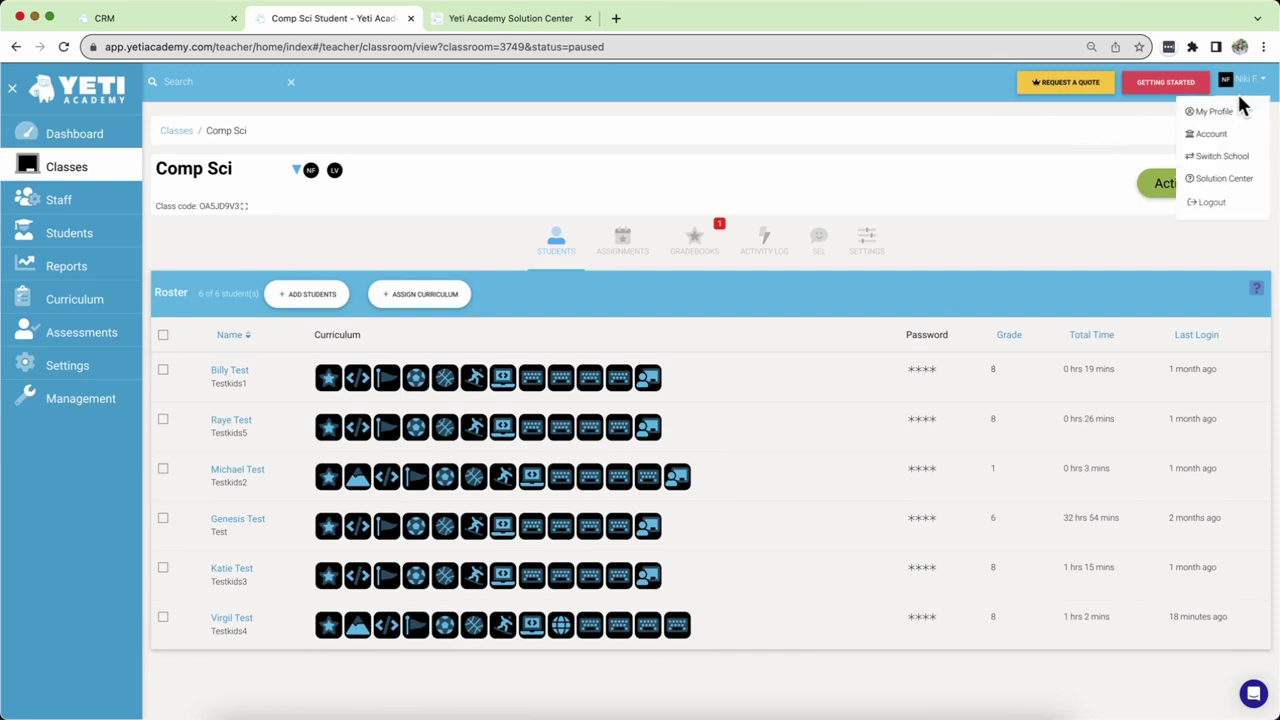
{"action": "left_click", "coordinate": [1243, 180]}
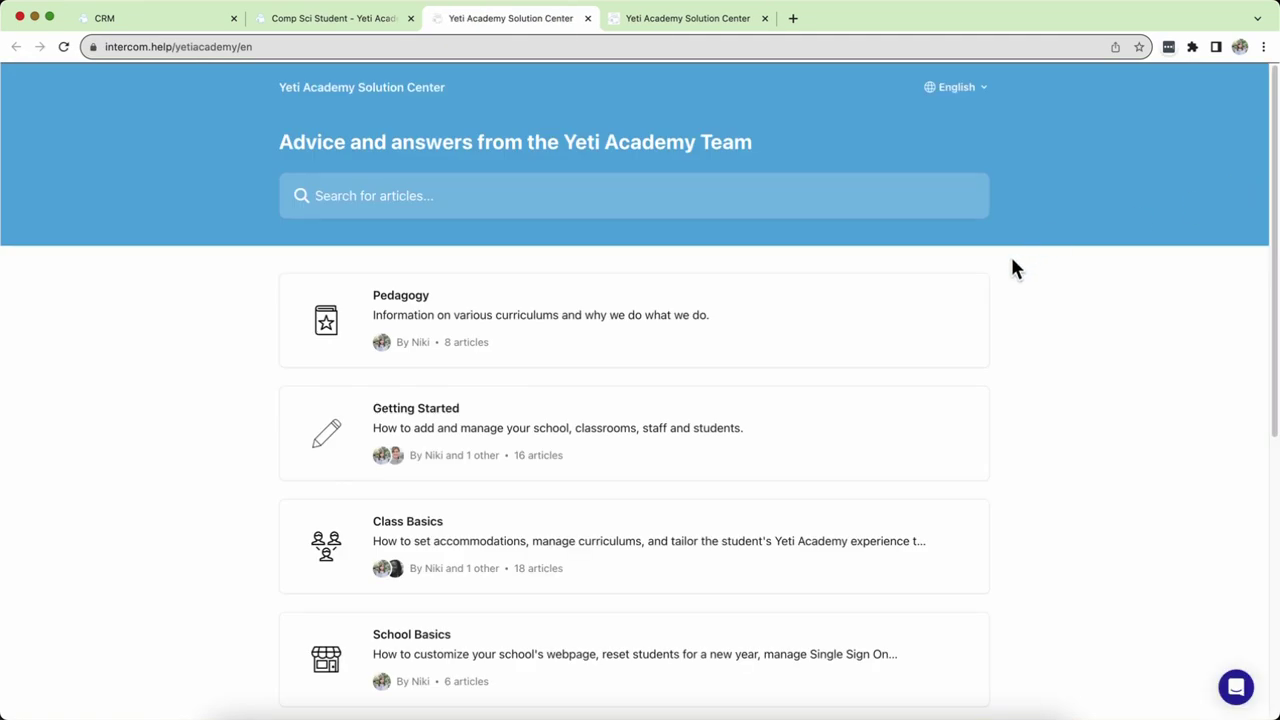
{"action": "scroll", "coordinate": [1011, 266], "scroll_direction": "down", "scroll_amount": 1}
{"action": "scroll", "coordinate": [1012, 268], "scroll_direction": "down", "scroll_amount": 2}
{"action": "scroll", "coordinate": [1012, 268], "scroll_direction": "down", "scroll_amount": 3}
{"action": "scroll", "coordinate": [1012, 268], "scroll_direction": "down", "scroll_amount": 3}
{"action": "scroll", "coordinate": [1012, 268], "scroll_direction": "down", "scroll_amount": 2}
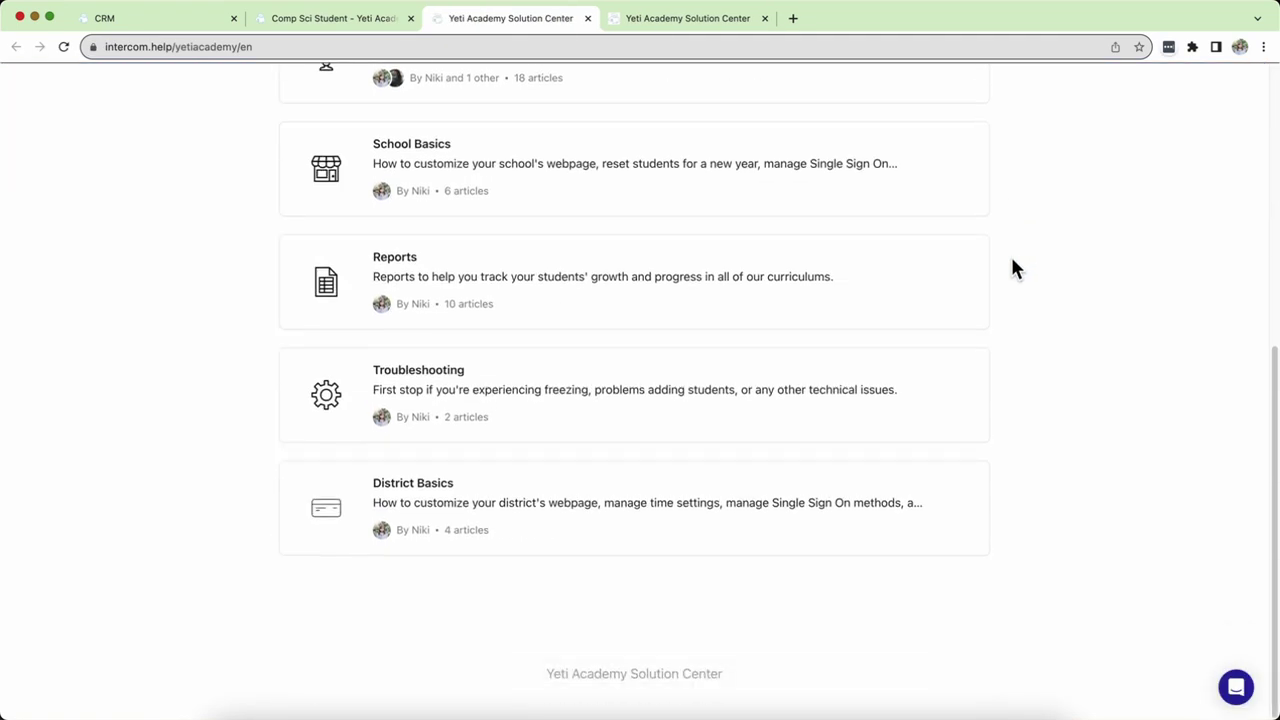